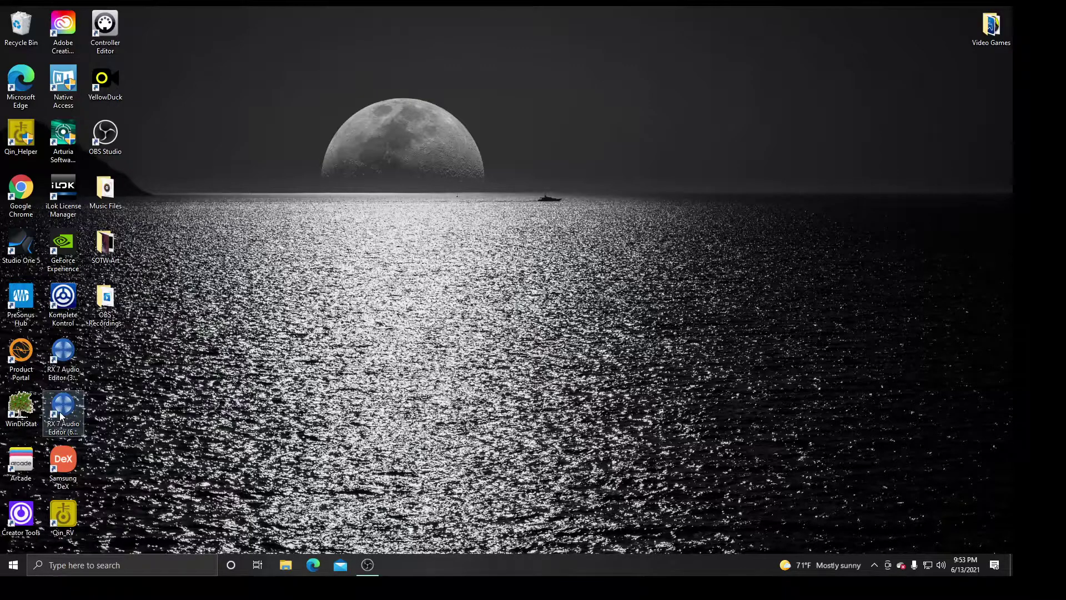
Launch the 64-bit RX 7 Audio Editor and load the crackle pop vocal WAV file from the Music Files folder
{"action": "double_click", "coordinate": [58, 411]}
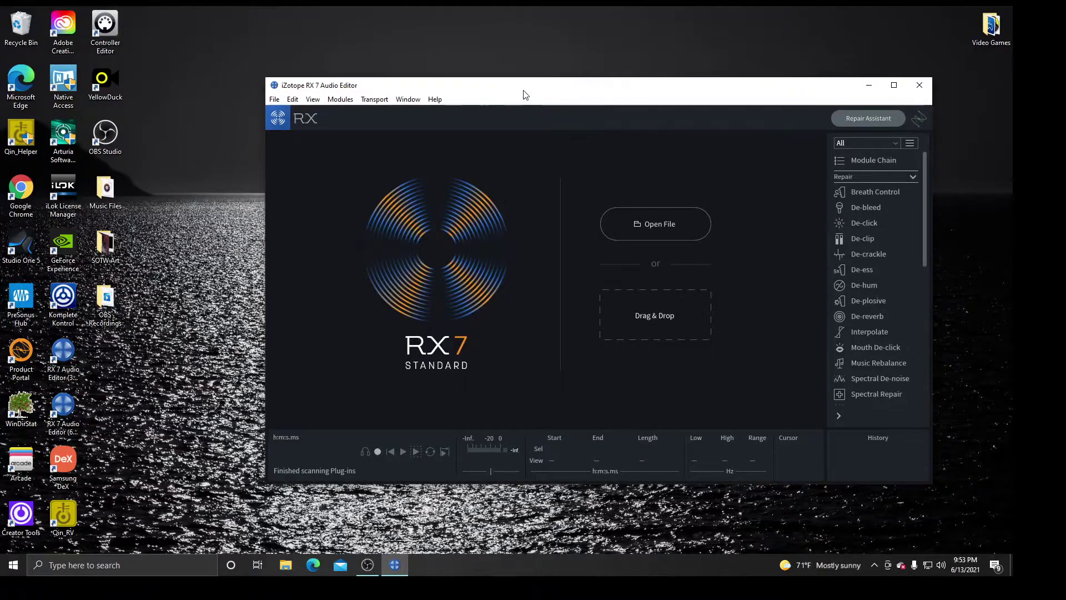
{"action": "left_click_drag", "start_coordinate": [516, 95], "coordinate": [565, 72]}
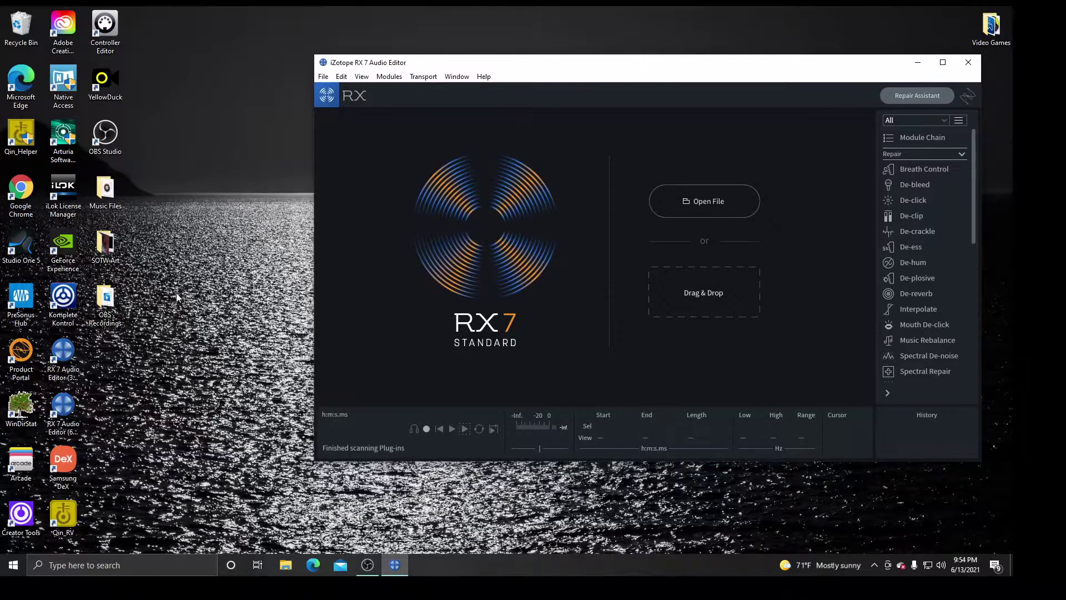
{"action": "double_click", "coordinate": [107, 193]}
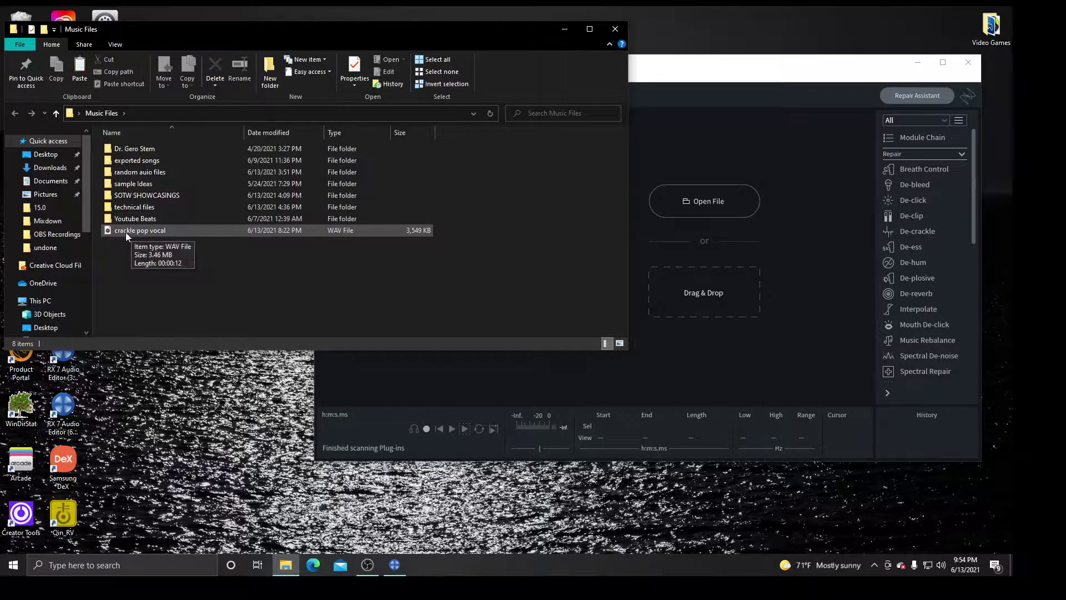
{"action": "left_click_drag", "start_coordinate": [126, 232], "coordinate": [687, 331]}
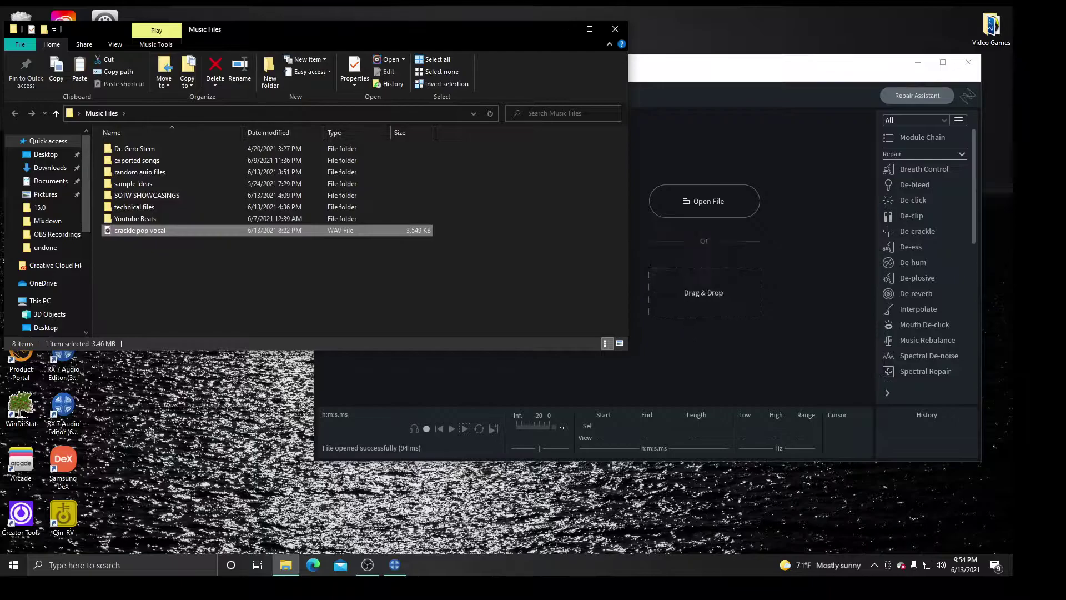
{"action": "left_click", "coordinate": [835, 74]}
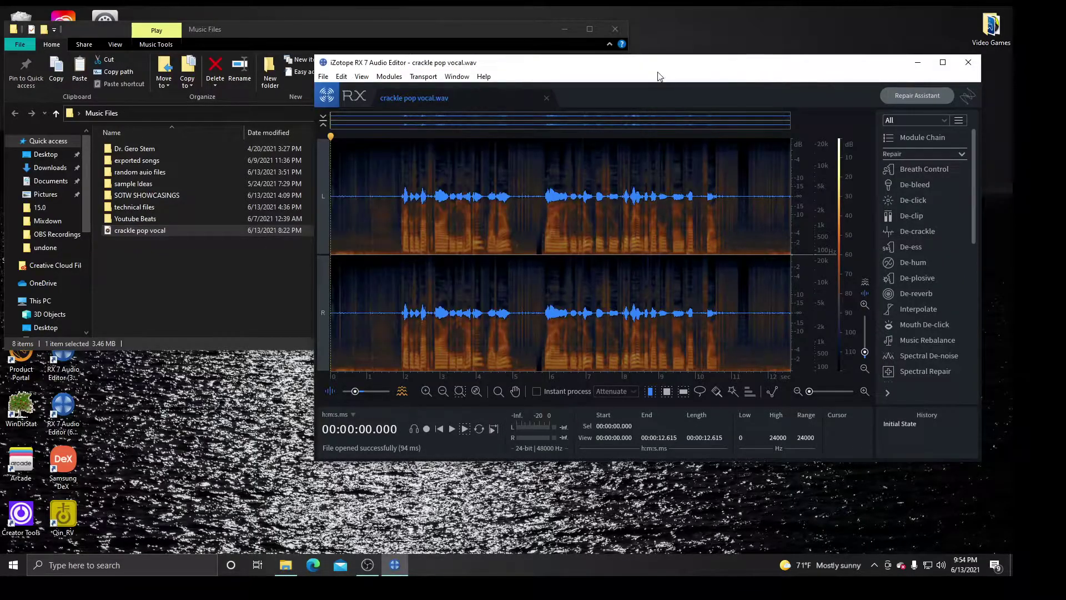
{"action": "left_click", "coordinate": [614, 29]}
{"action": "left_click_drag", "start_coordinate": [672, 71], "coordinate": [488, 71]}
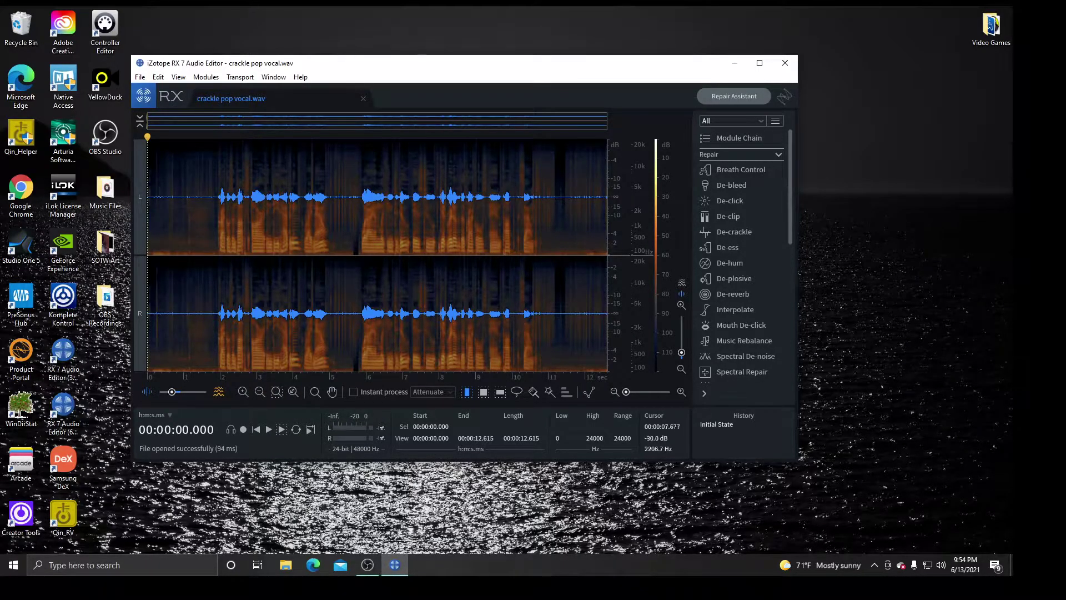
Play the unprocessed vocal recording to listen for its crackle and background noise
{"action": "left_click", "coordinate": [269, 429]}
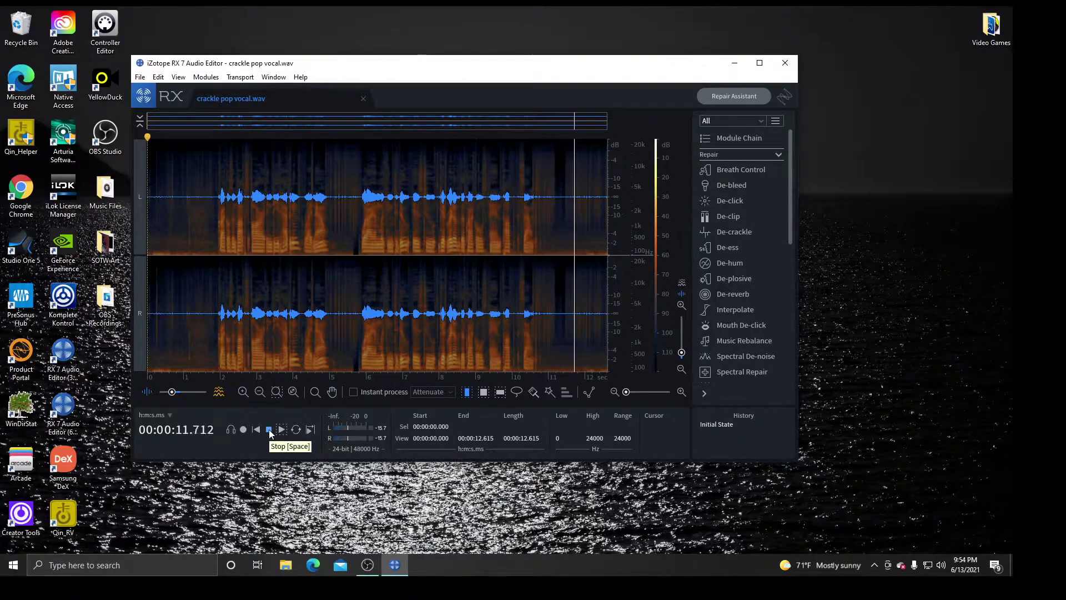
{"action": "key", "text": "space"}
{"action": "left_click", "coordinate": [270, 430]}
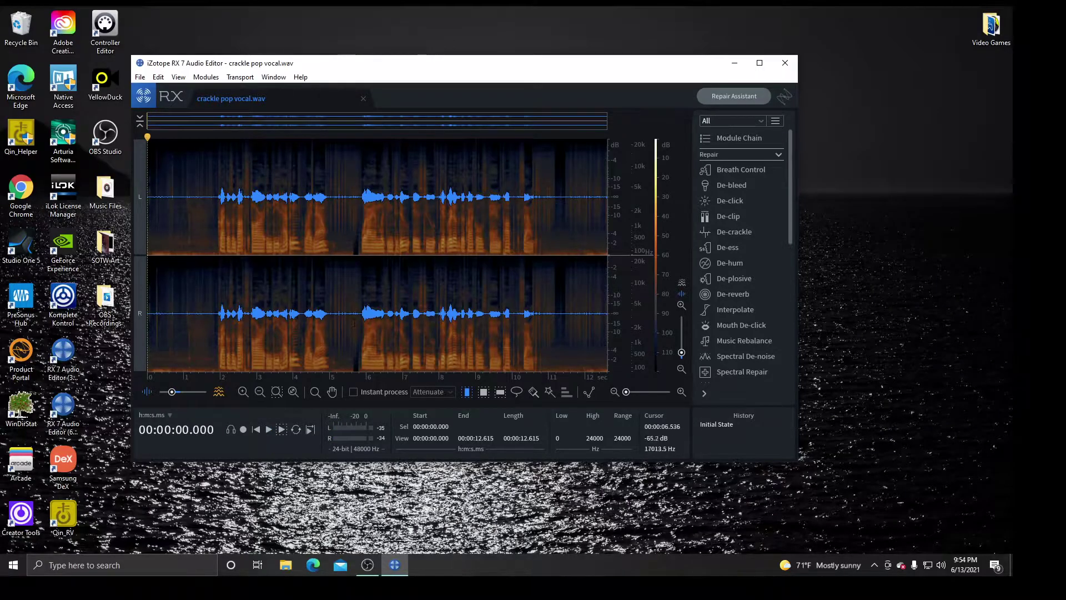
{"action": "left_click_drag", "start_coordinate": [376, 67], "coordinate": [455, 73]}
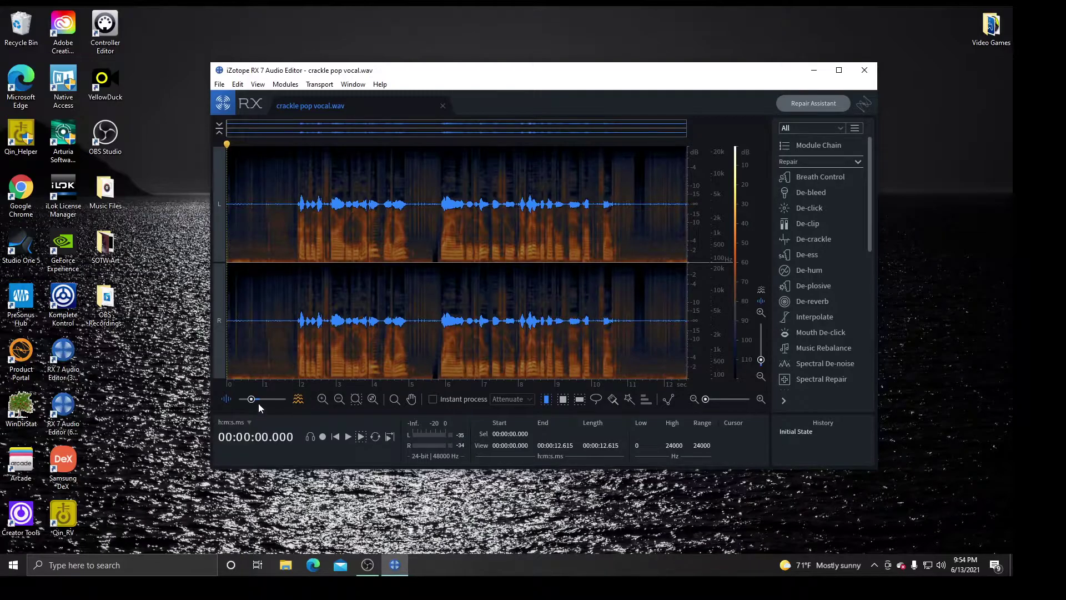
Brighten the spectrogram by shifting its amplitude range and blend the waveform and spectrogram displays about evenly
{"action": "left_click_drag", "start_coordinate": [254, 398], "coordinate": [286, 400]}
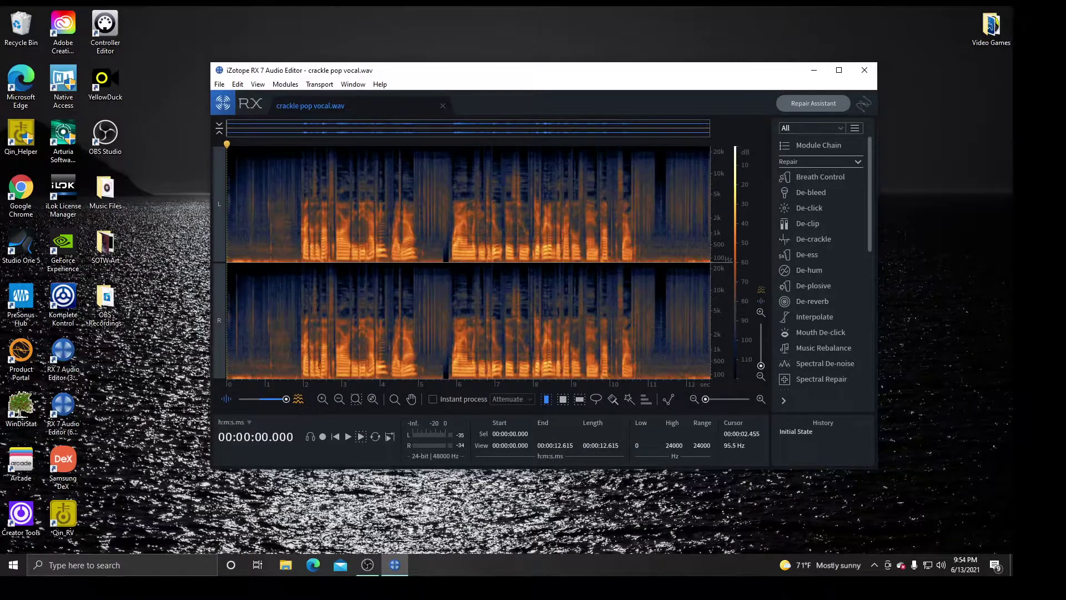
{"action": "left_click_drag", "start_coordinate": [748, 344], "coordinate": [745, 307]}
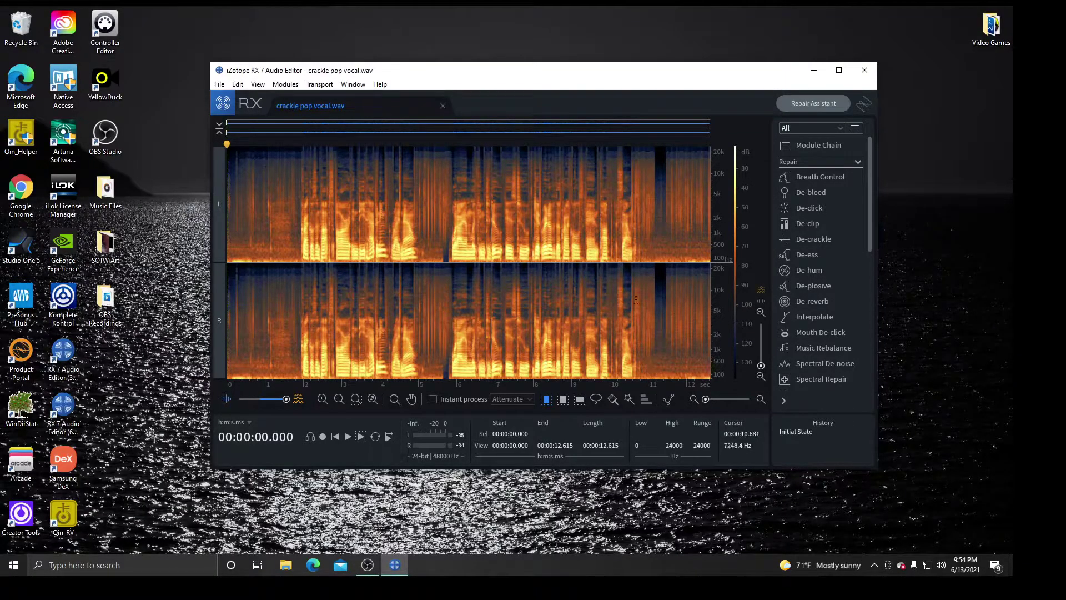
{"action": "left_click_drag", "start_coordinate": [284, 402], "coordinate": [262, 402]}
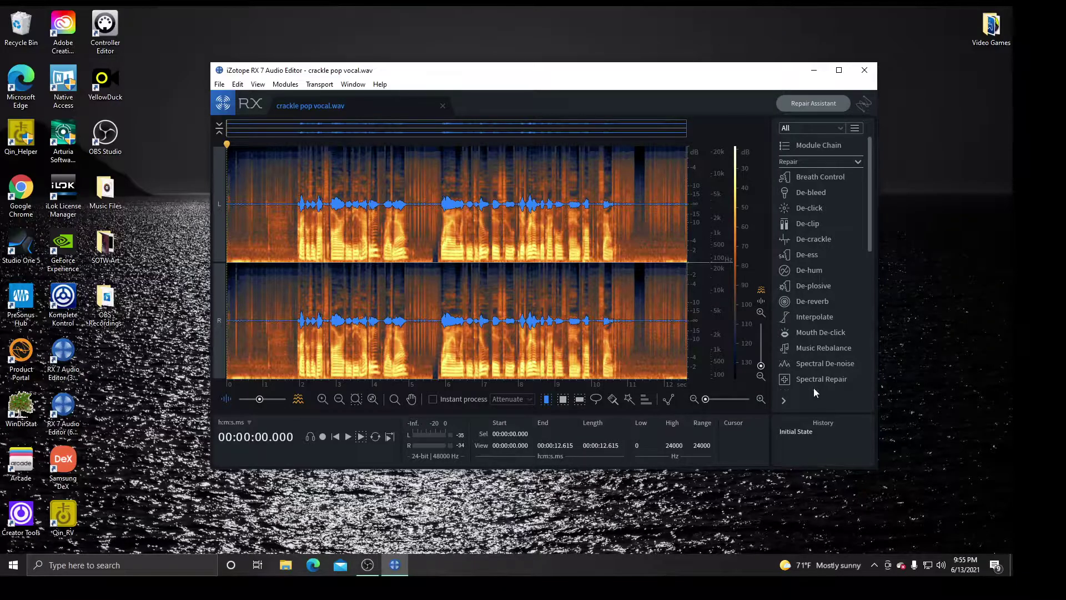
Open the Spectral De-noise module and preview its current settings on the vocal
{"action": "left_click", "coordinate": [832, 364]}
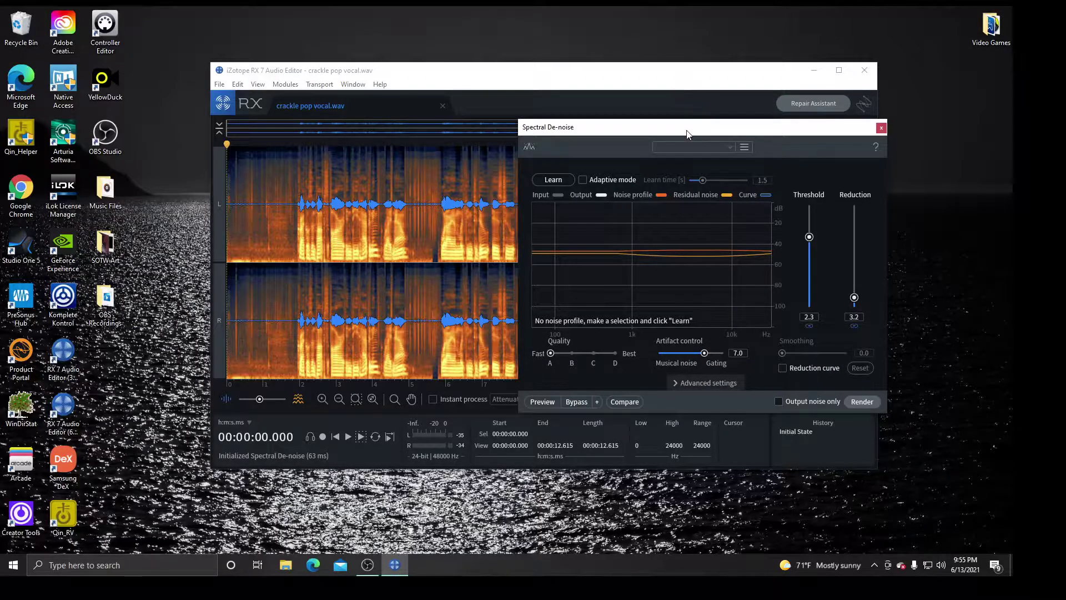
{"action": "left_click_drag", "start_coordinate": [687, 133], "coordinate": [590, 107]}
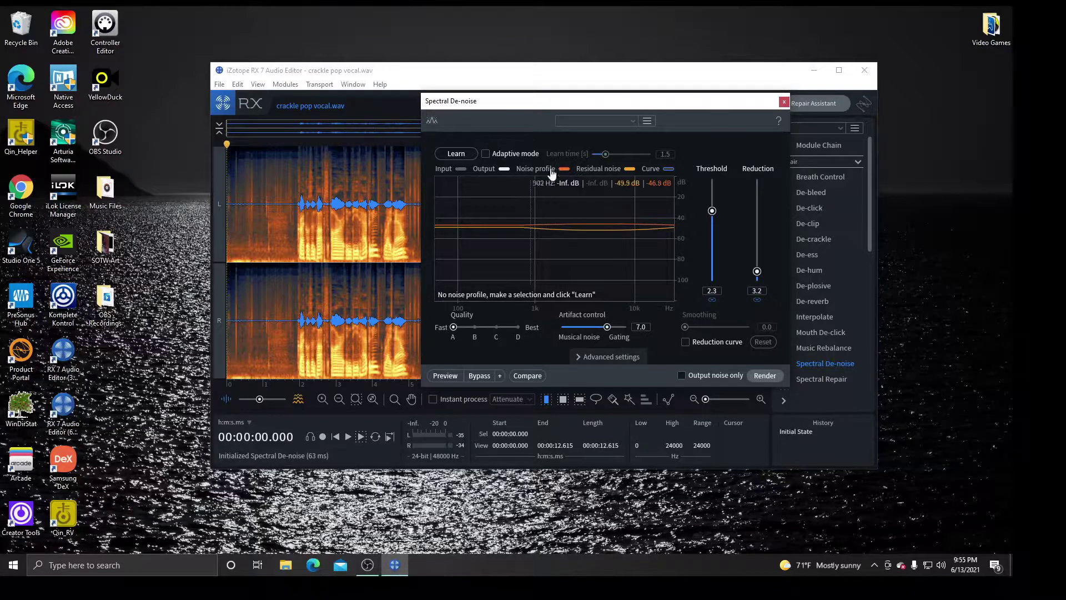
{"action": "left_click", "coordinate": [444, 376]}
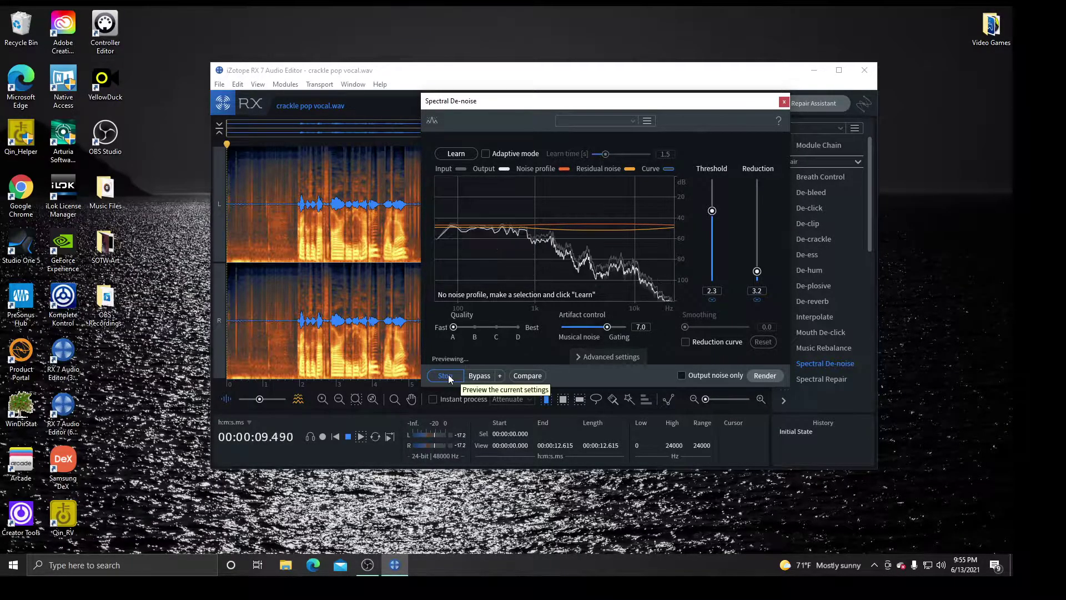
{"action": "left_click", "coordinate": [449, 375]}
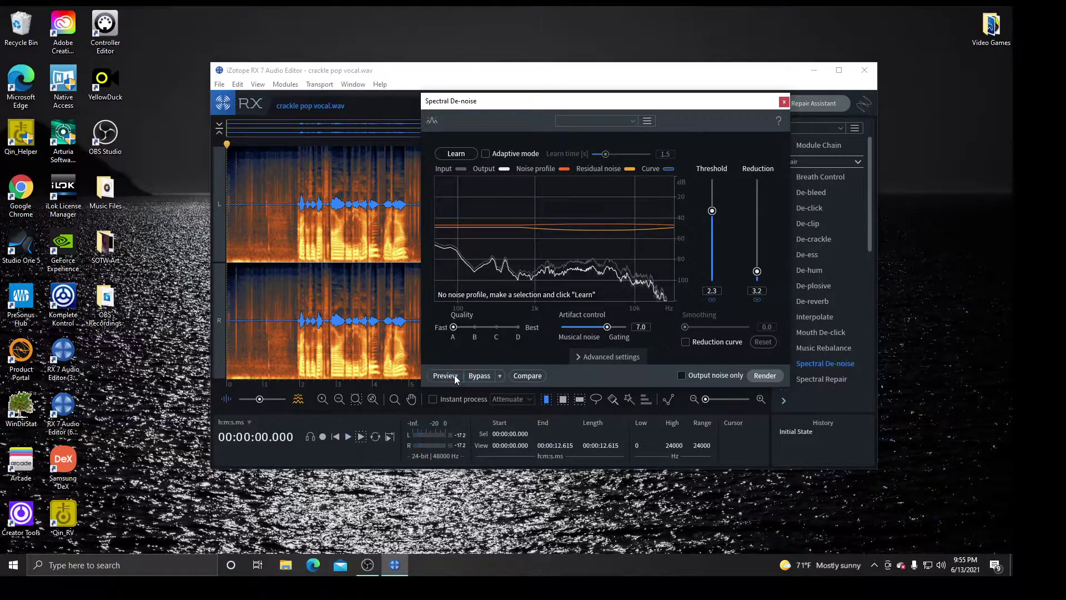
Play the original vocal for comparison and render Spectral De-noise with threshold 2.3 and reduction 3.2
{"action": "left_click", "coordinate": [336, 437]}
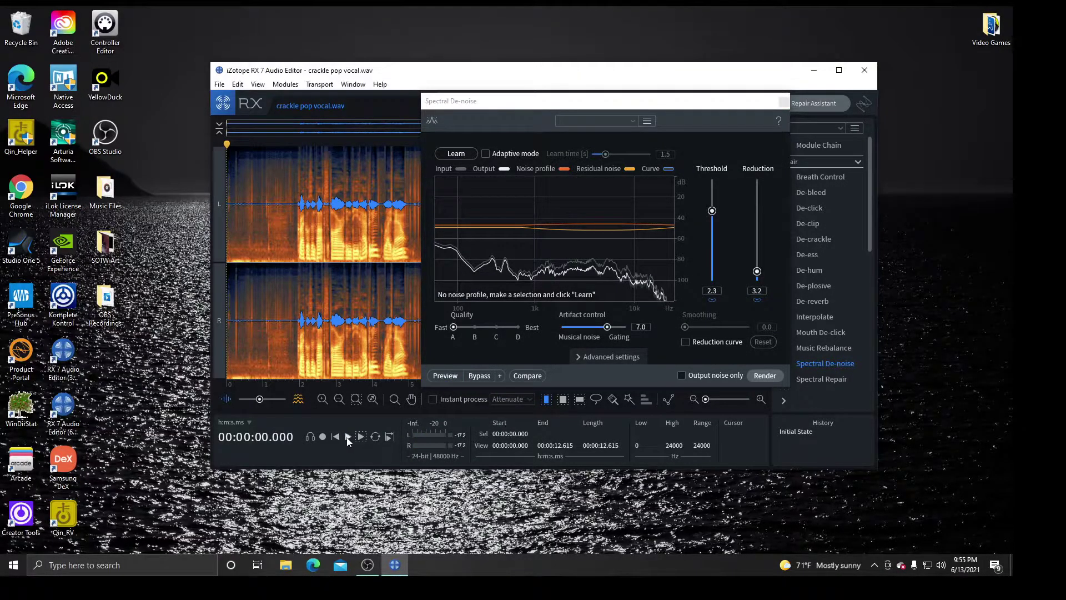
{"action": "left_click", "coordinate": [348, 437]}
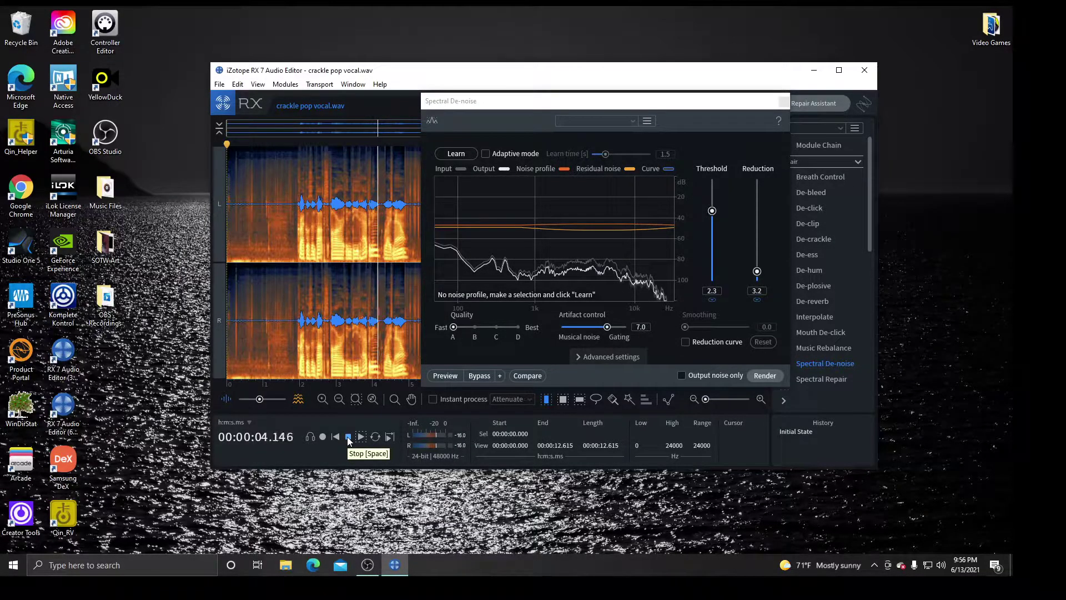
{"action": "left_click", "coordinate": [348, 437]}
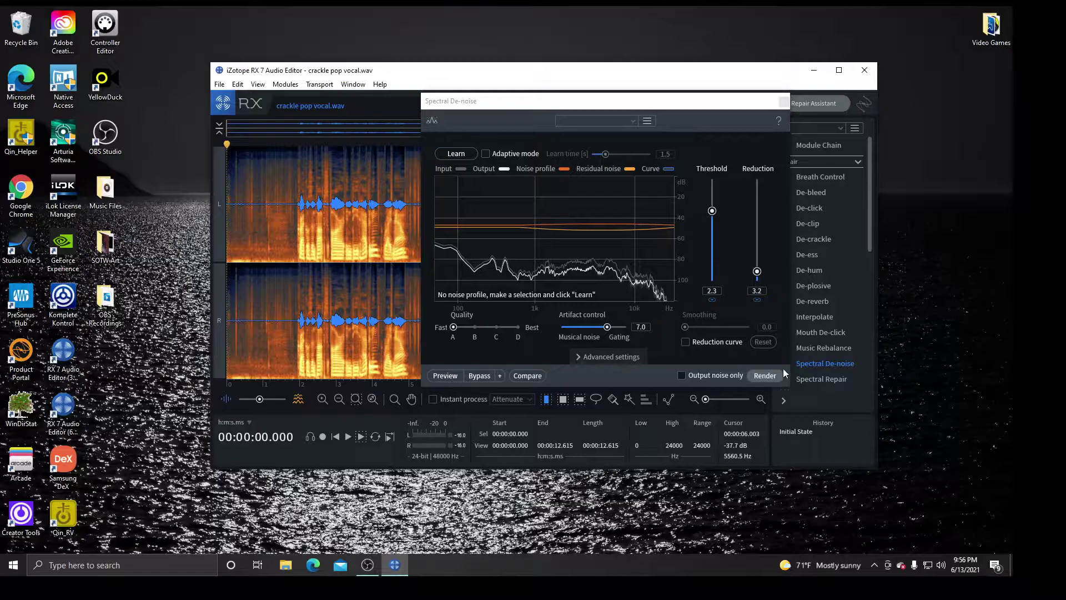
{"action": "left_click", "coordinate": [766, 376]}
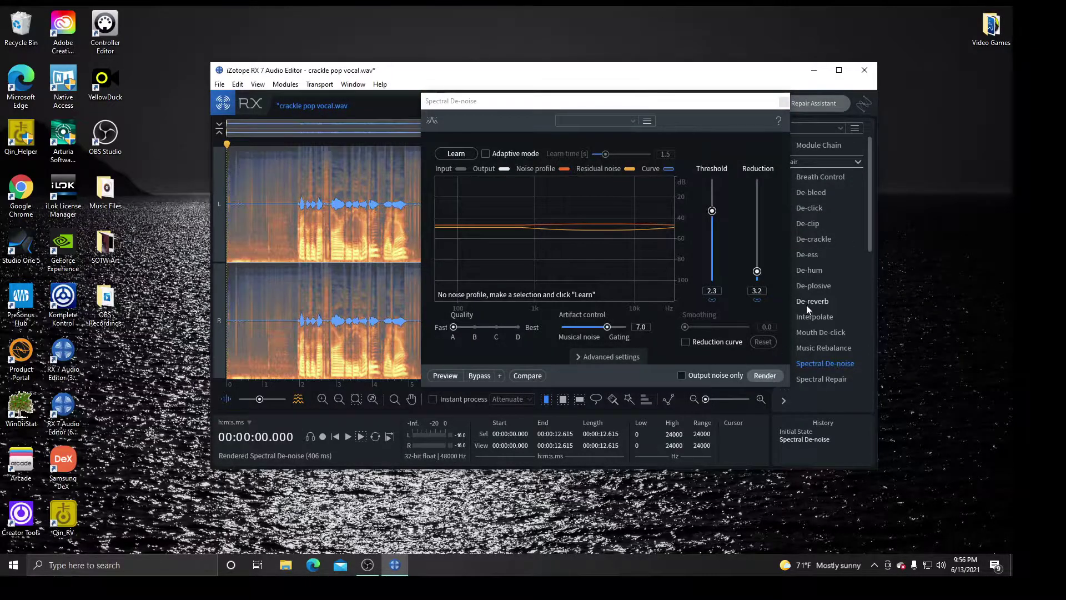
{"action": "left_click", "coordinate": [784, 102]}
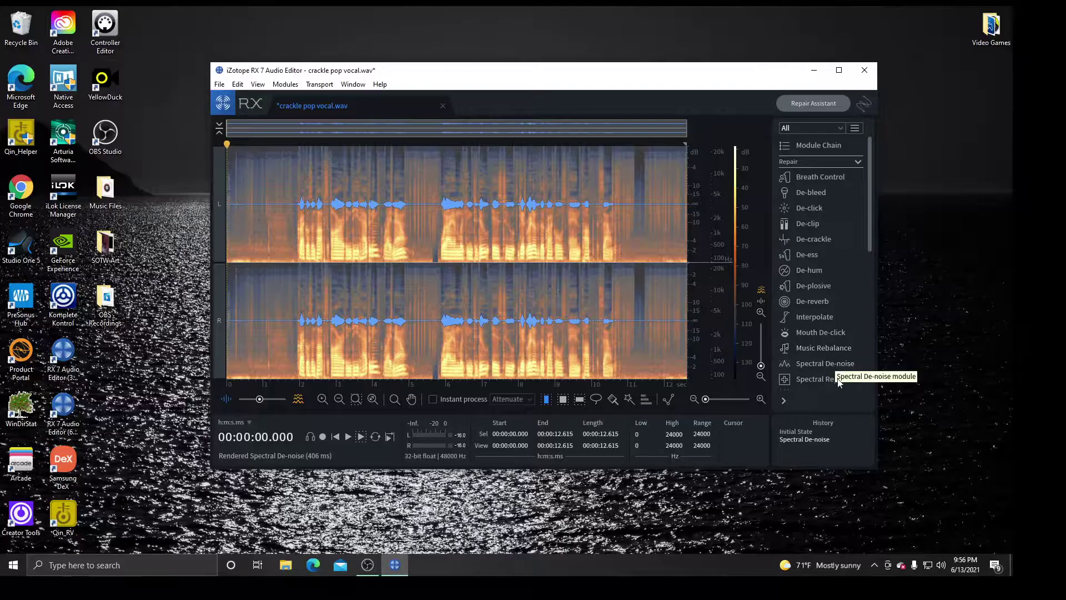
Open the De-crackle module, switch its quality to Low and set it back to High
{"action": "left_click", "coordinate": [809, 240]}
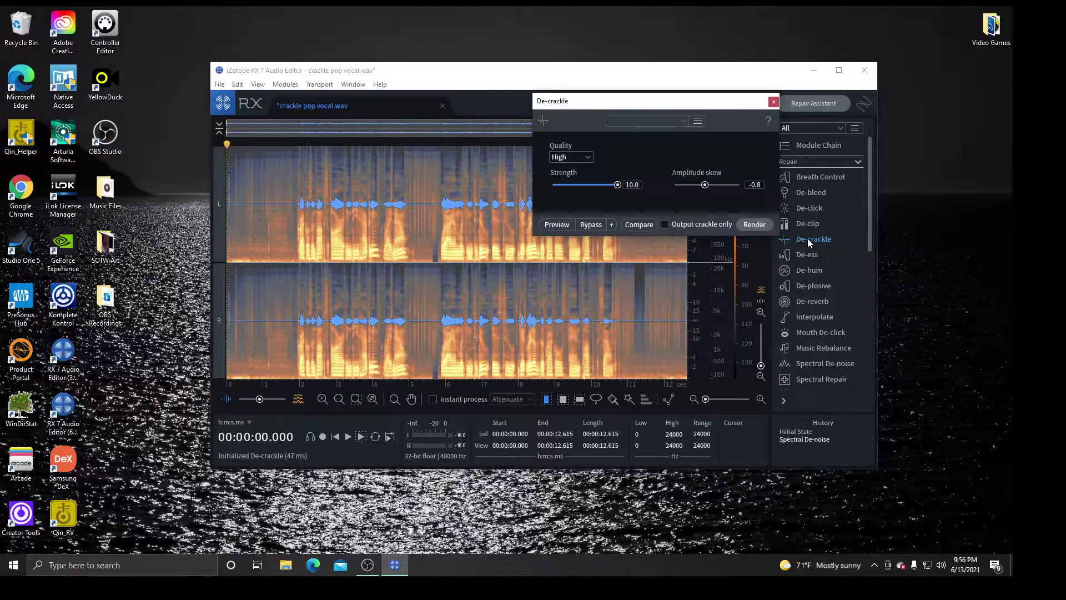
{"action": "left_click", "coordinate": [575, 158]}
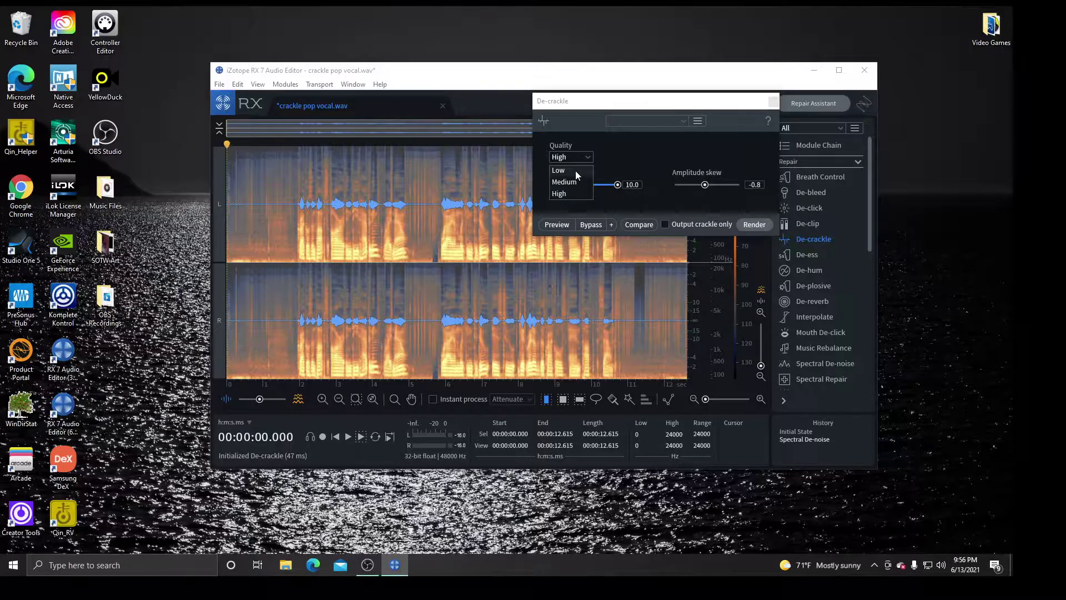
{"action": "left_click", "coordinate": [576, 172]}
{"action": "left_click", "coordinate": [585, 156]}
{"action": "left_click", "coordinate": [567, 194]}
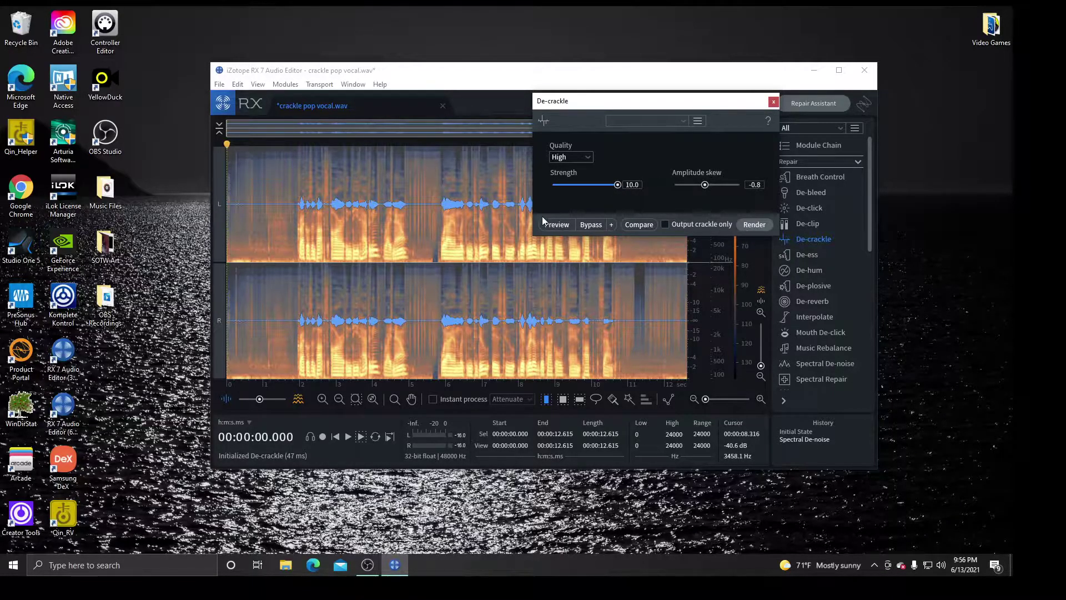
Preview De-crackle at strength 10.0, compare it with the current vocal, and close the module without rendering
{"action": "left_click", "coordinate": [565, 224]}
{"action": "left_click", "coordinate": [348, 435]}
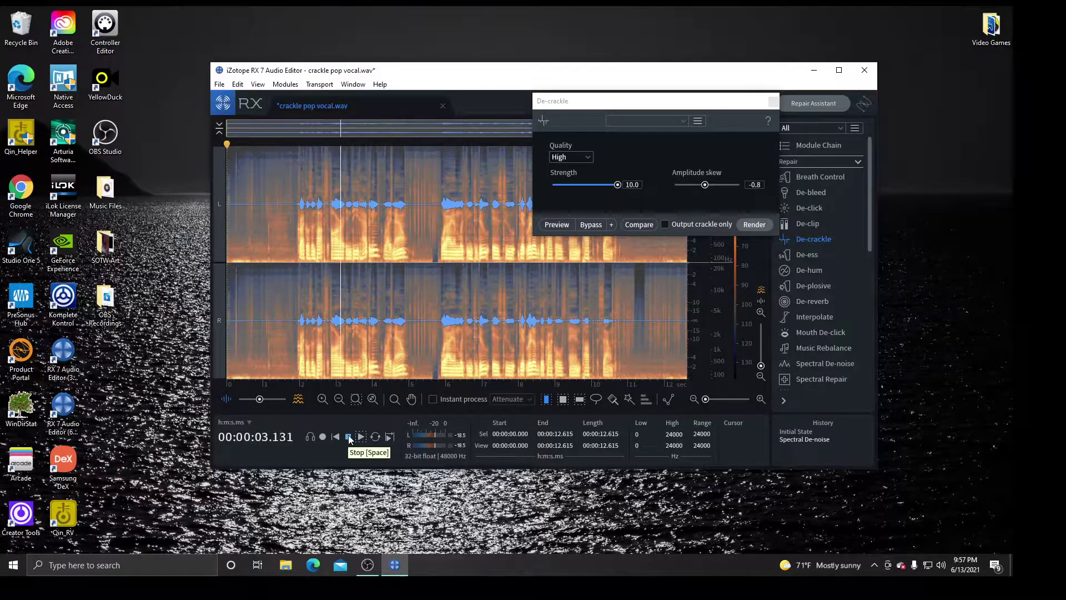
{"action": "left_click", "coordinate": [349, 437]}
{"action": "left_click", "coordinate": [559, 225]}
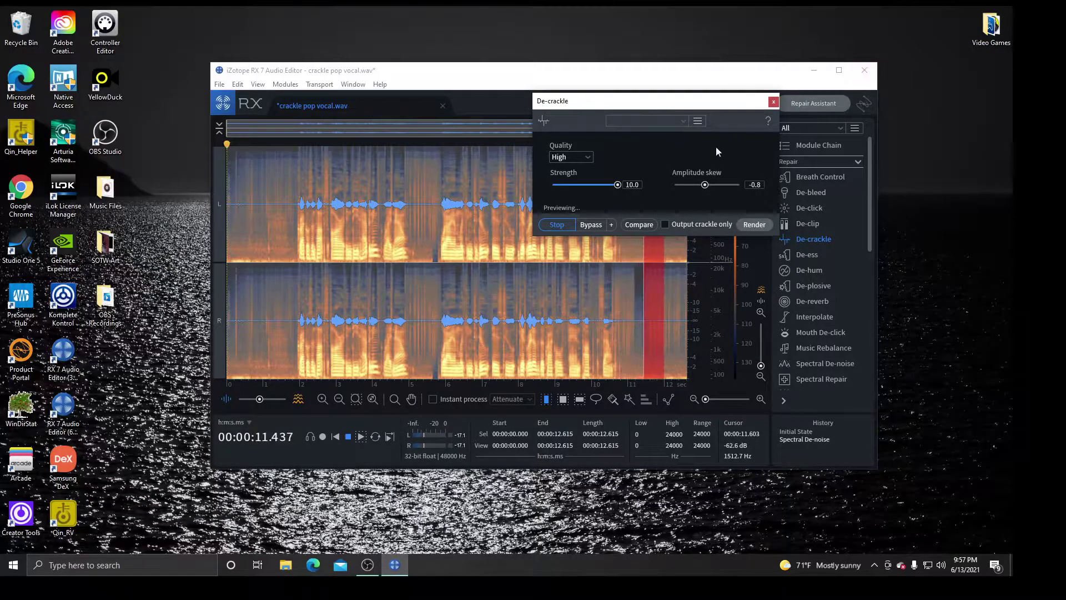
{"action": "left_click", "coordinate": [773, 102]}
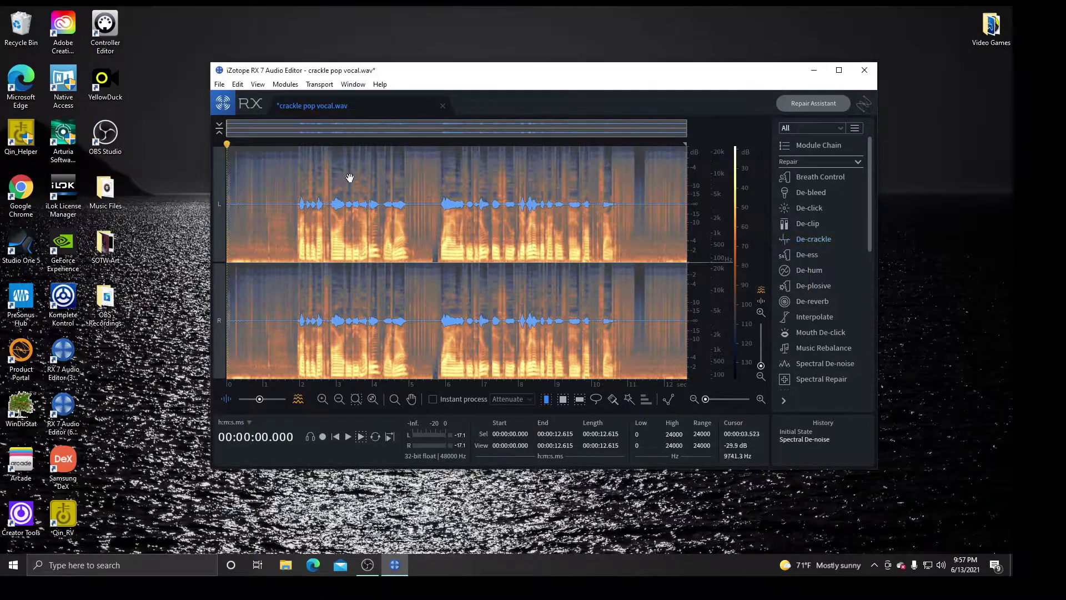